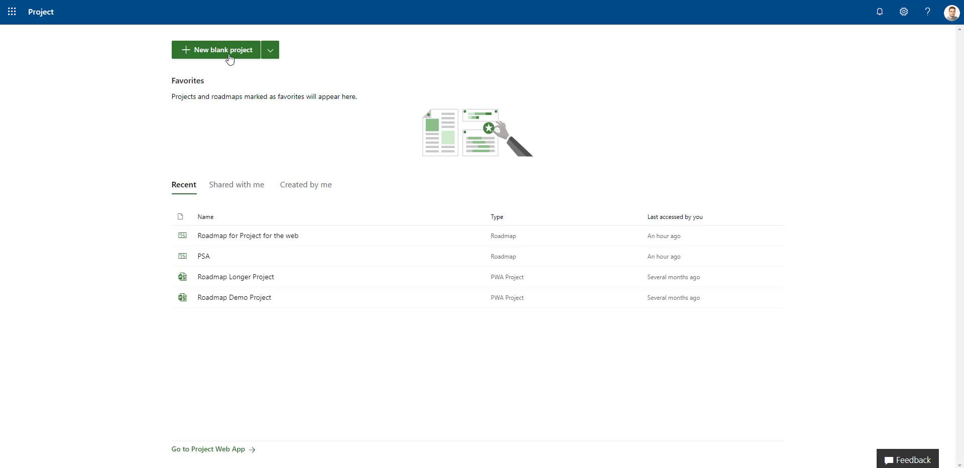
- Create a new blank project and name it Demo Project
left_click(224, 51)
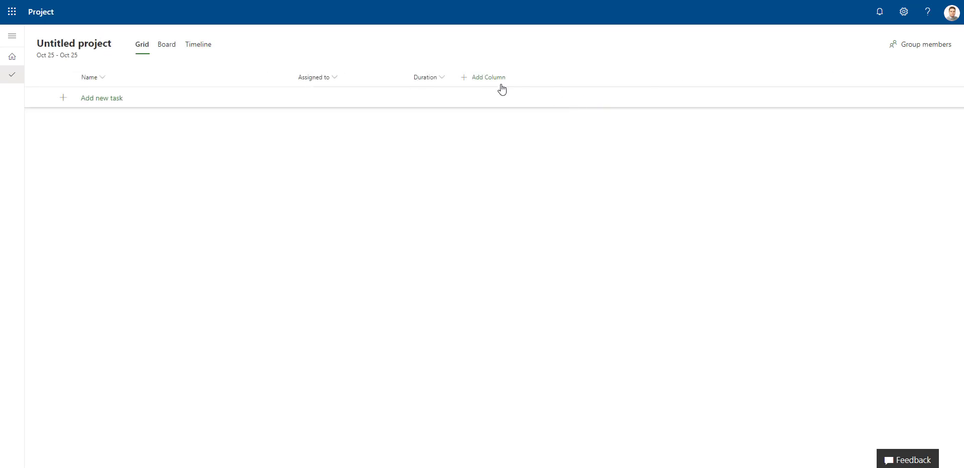
type("D")
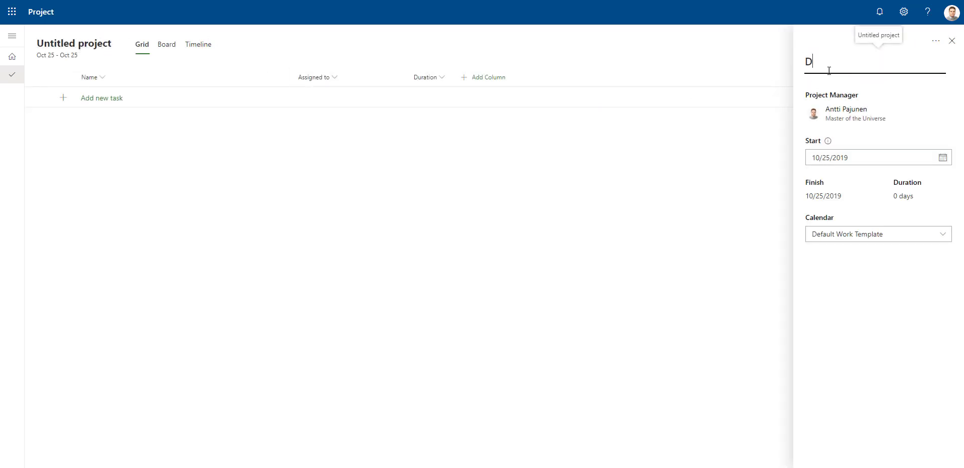
type("emo Project")
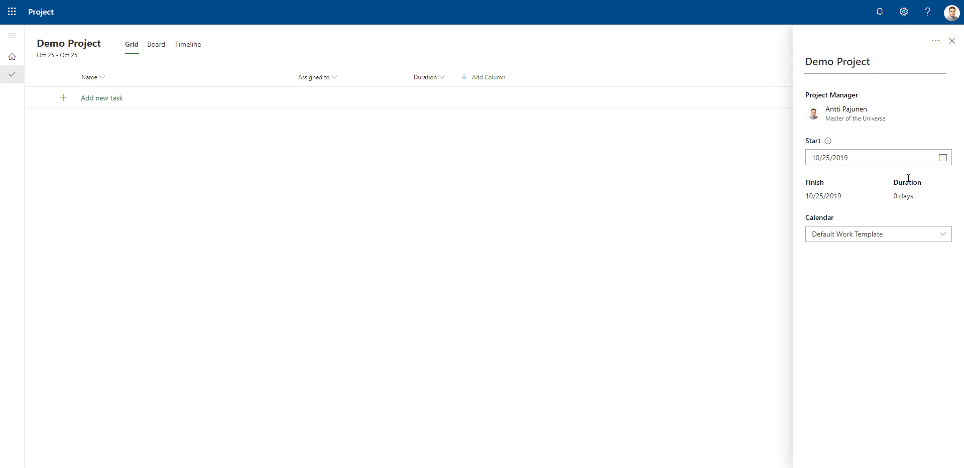
left_click(952, 41)
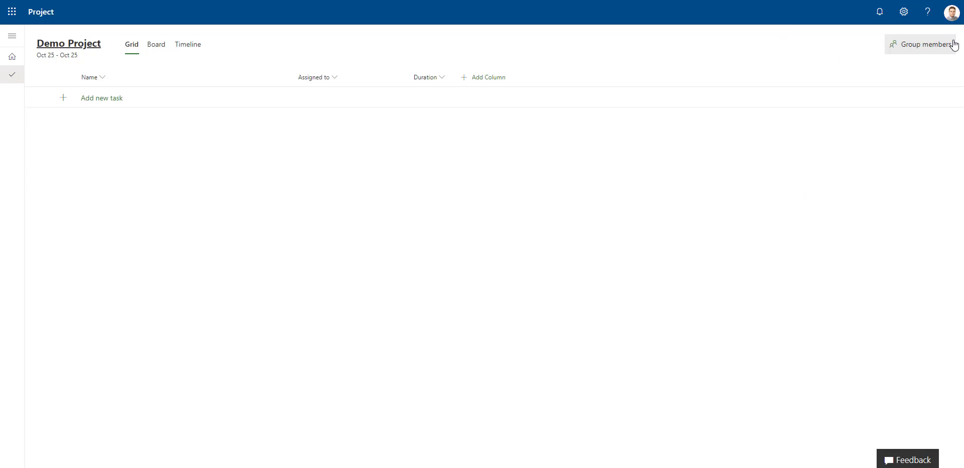
- Add a task named T1 to the grid and assign it to the project manager
left_click(177, 98)
type("T1")
left_click(325, 101)
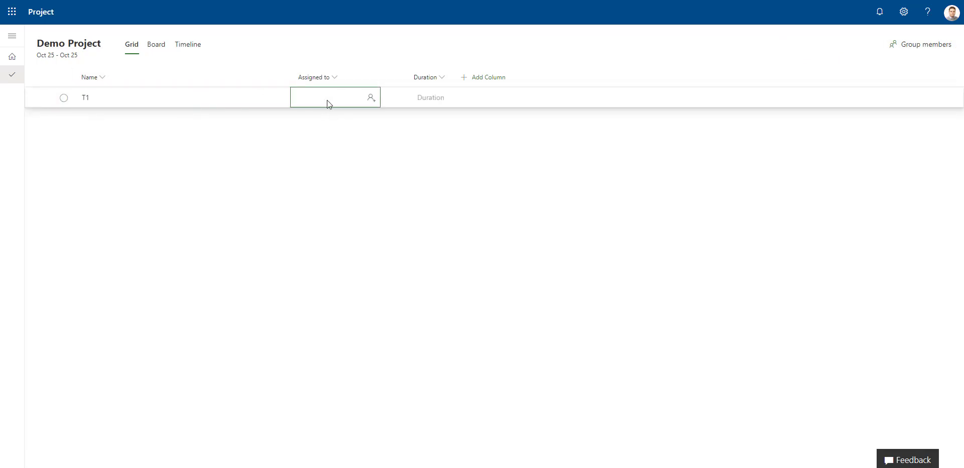
left_click(365, 106)
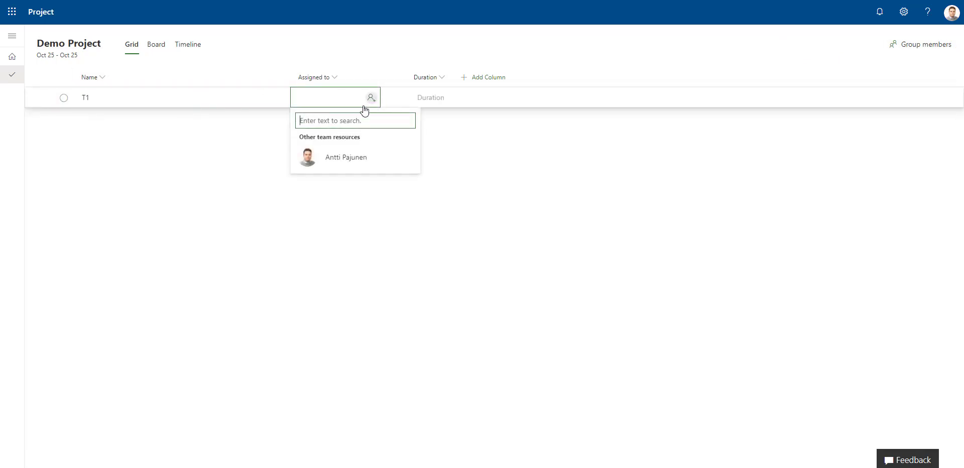
left_click(343, 163)
- Set the start date of task T1 to 10/25/2019 in its task details
left_click(429, 95)
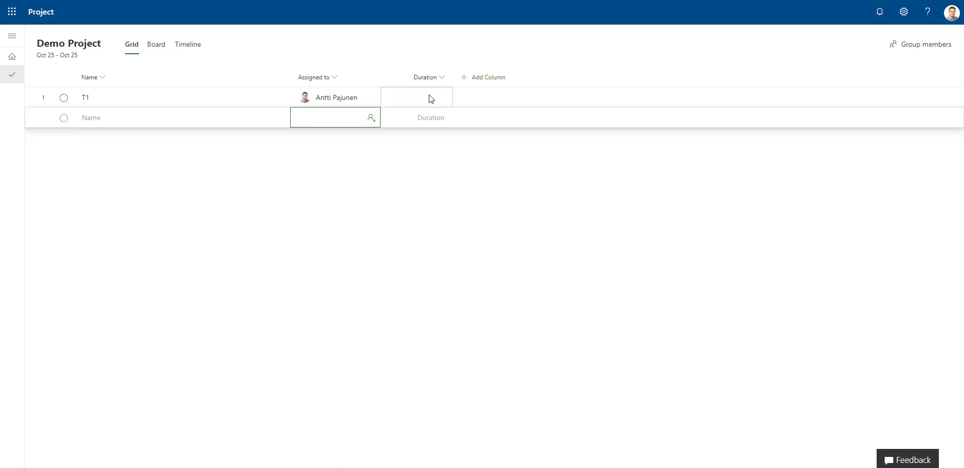
left_click(239, 98)
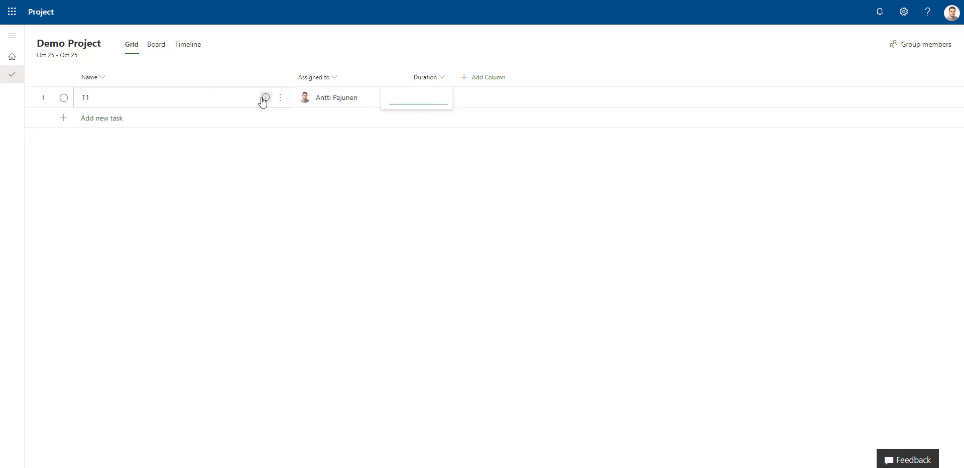
left_click(794, 143)
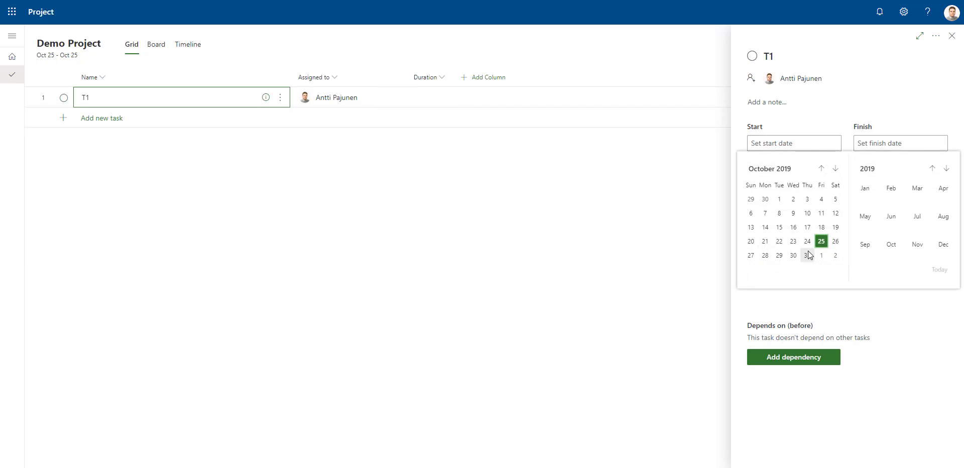
left_click(821, 241)
left_click(913, 144)
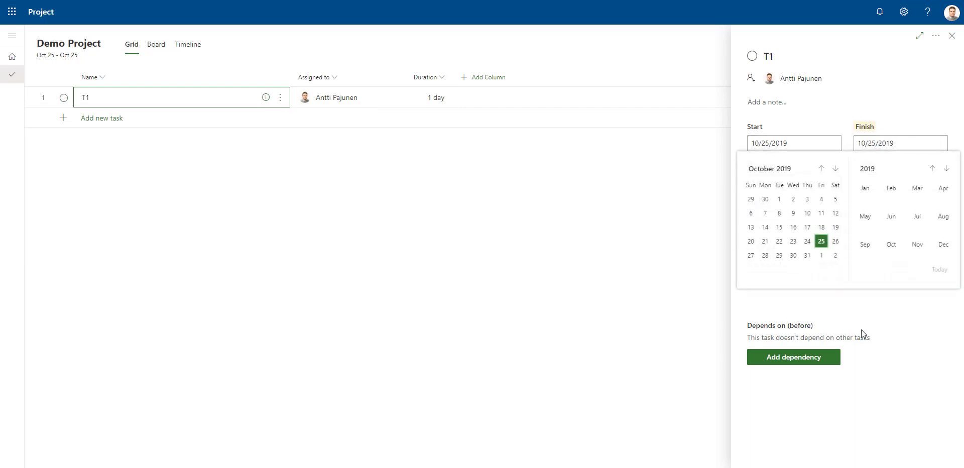
left_click(932, 330)
left_click(951, 35)
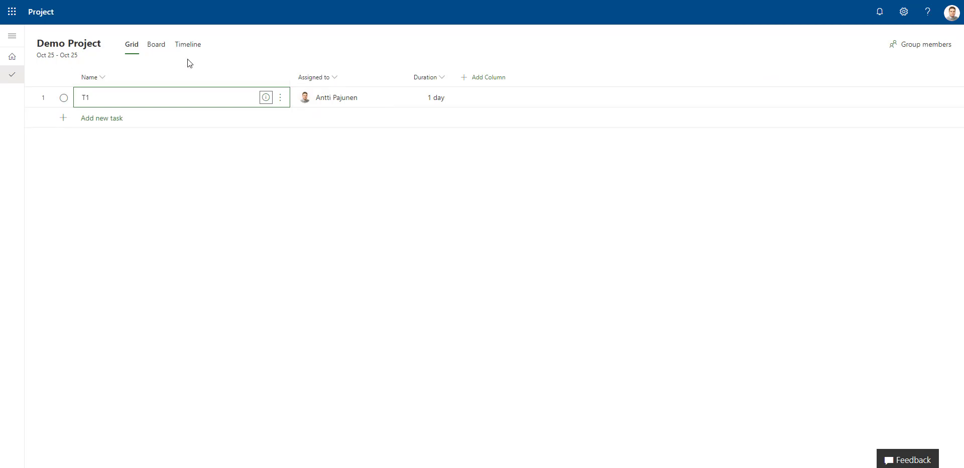
- Group the project board by bucket and add a bucket named Demo Bucket
left_click(157, 45)
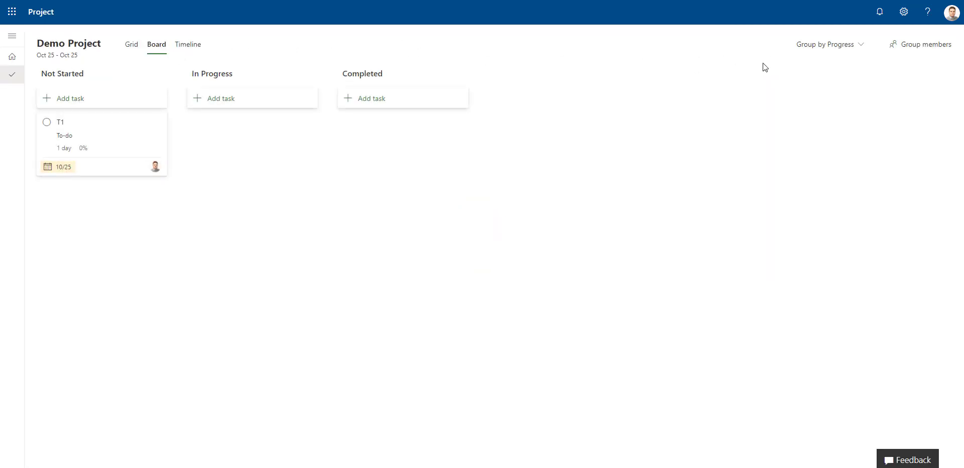
left_click(826, 46)
left_click(809, 65)
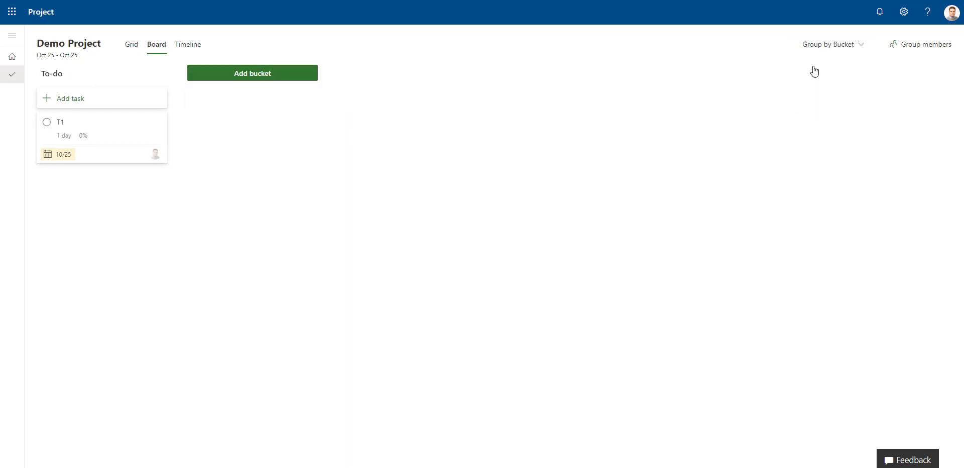
left_click(284, 78)
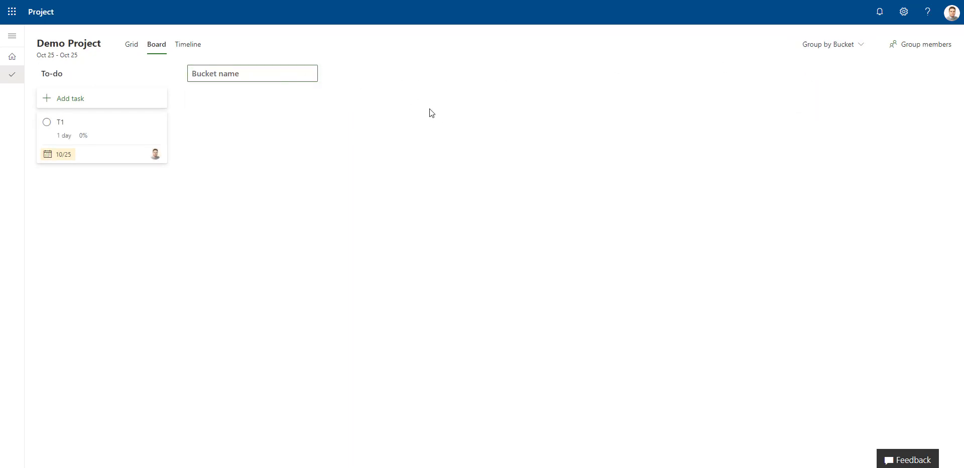
type("Demo Bucket")
key("Return")
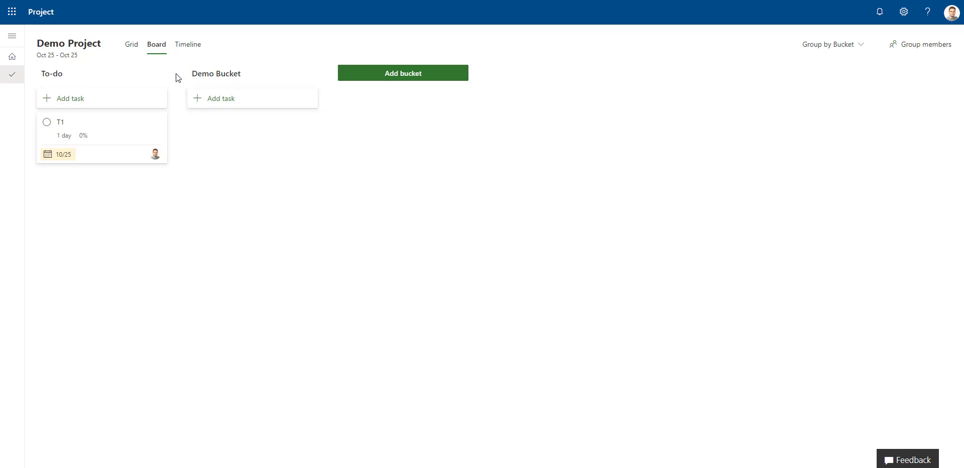
- View the project's details and return to the task grid
left_click(59, 46)
left_click(951, 38)
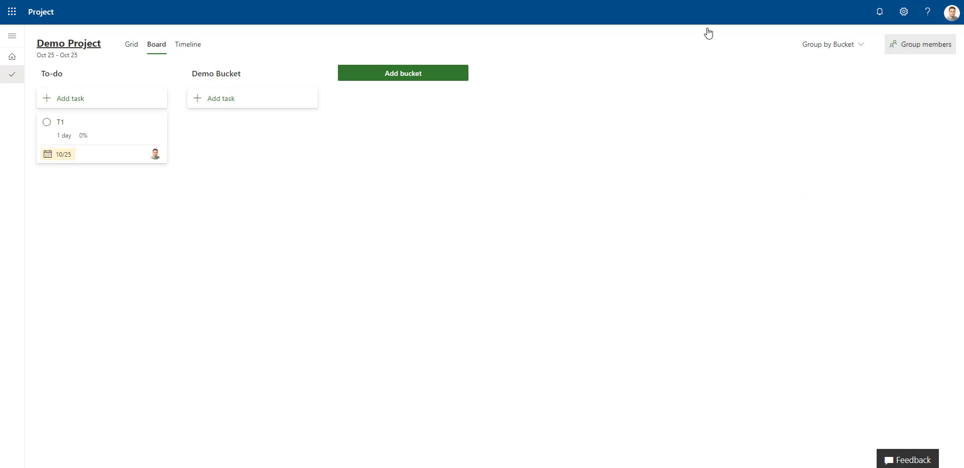
left_click(130, 46)
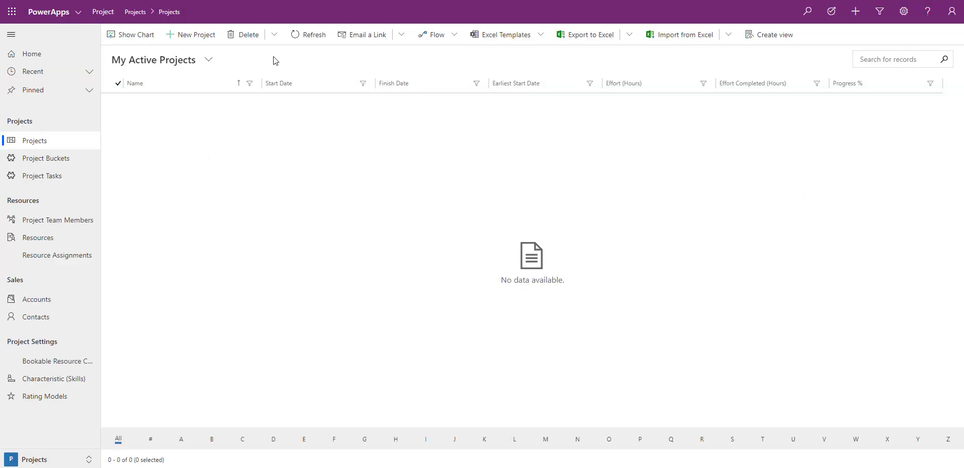
- Switch to the PowerApps Project app, refresh the active projects, and review the bucket, task and team member records
left_click(314, 40)
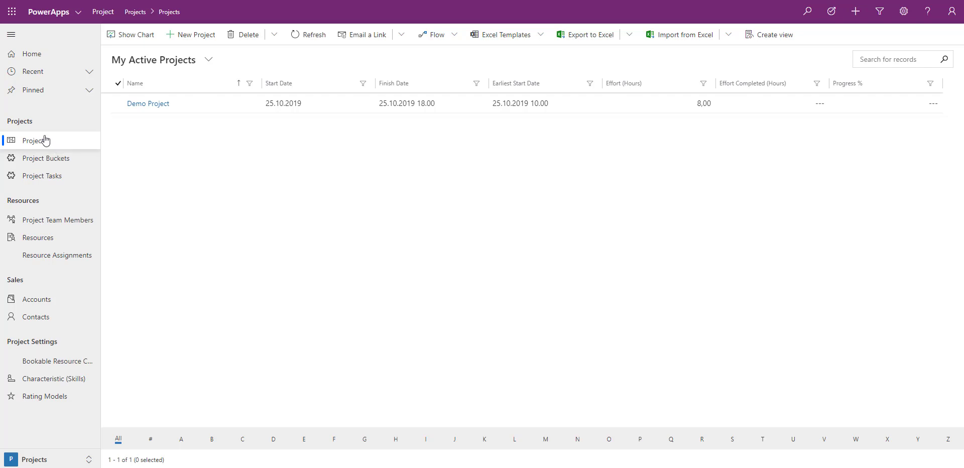
left_click(53, 163)
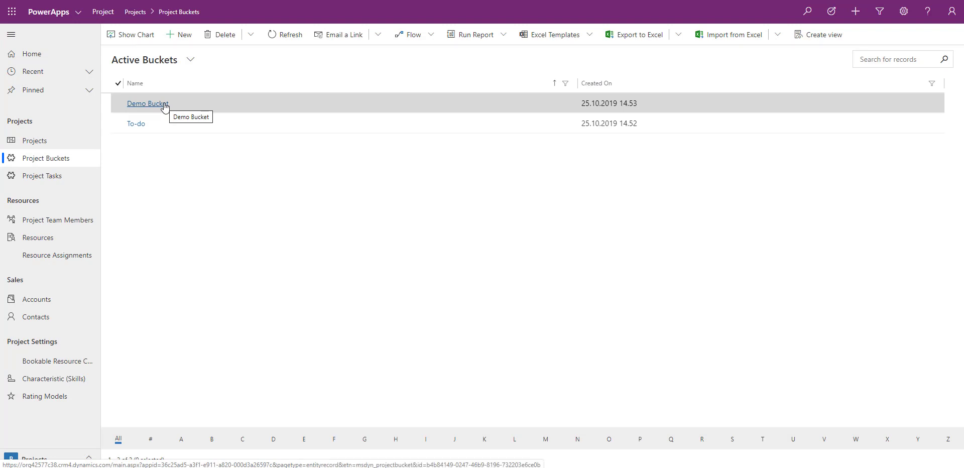
left_click(48, 180)
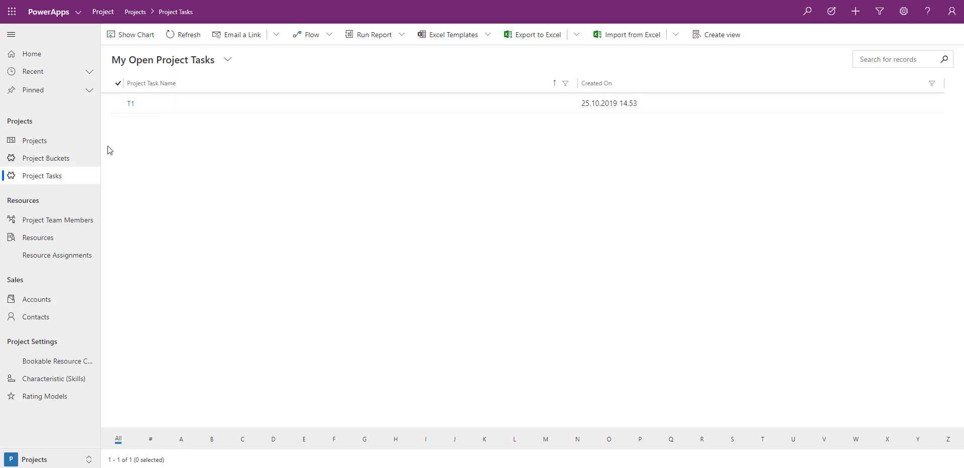
left_click(60, 224)
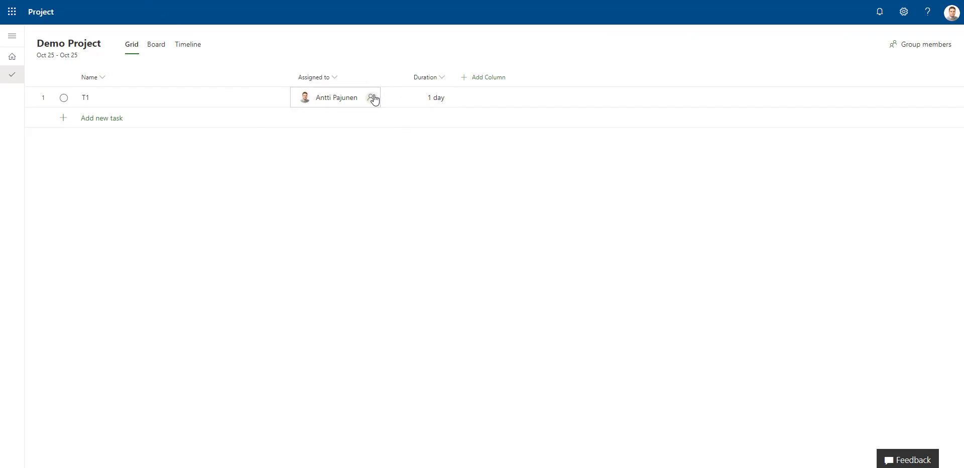
- Back in Project, assign a second person to task T1, connecting the project to a new private Demo Project group
left_click(372, 98)
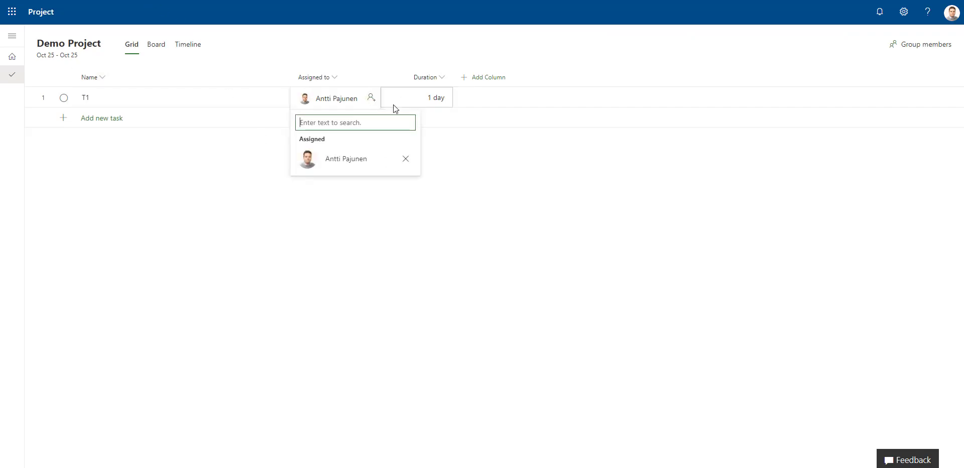
type("john do")
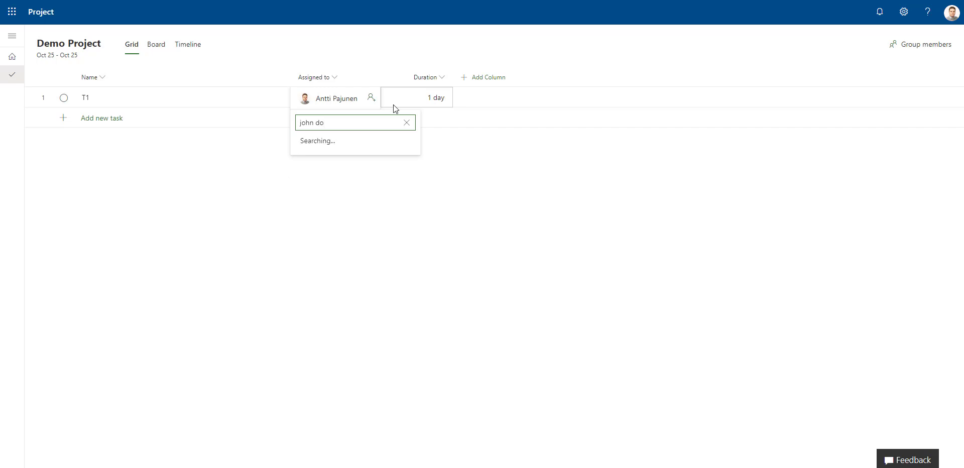
left_click(364, 160)
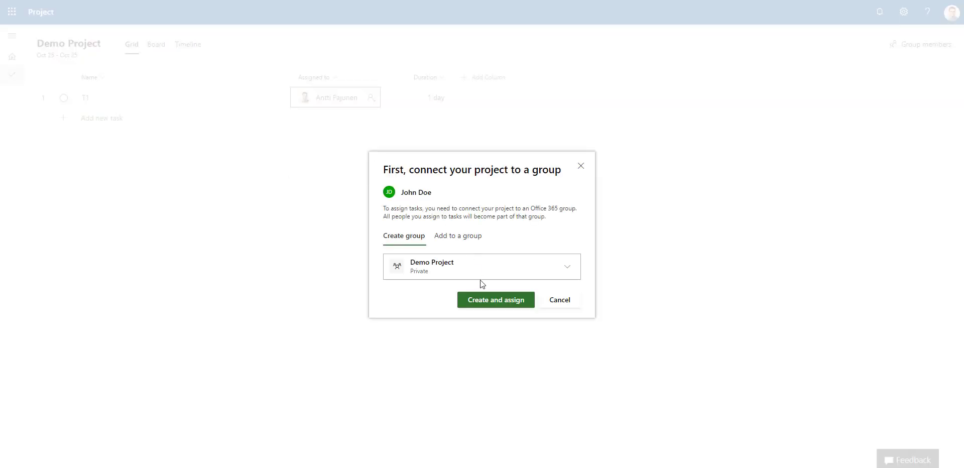
left_click(485, 302)
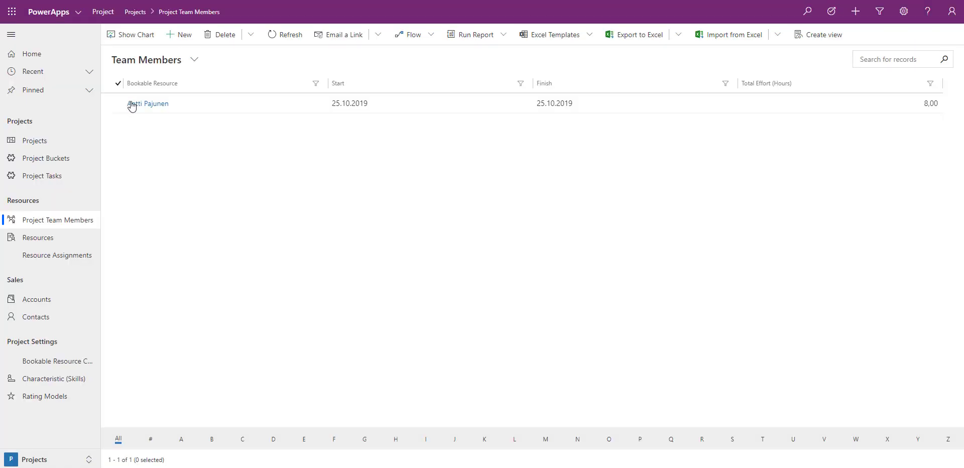
- Switch to PowerApps, refresh the project team members list and open the bookable resources
left_click(289, 42)
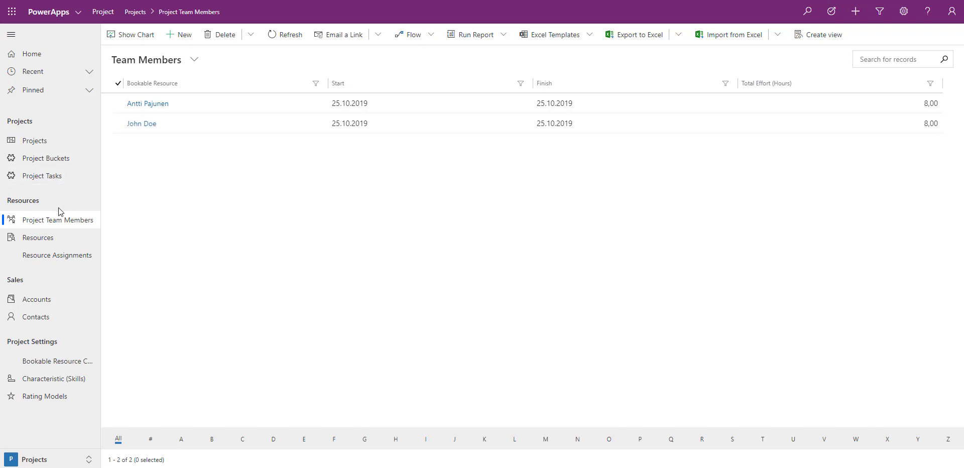
left_click(36, 245)
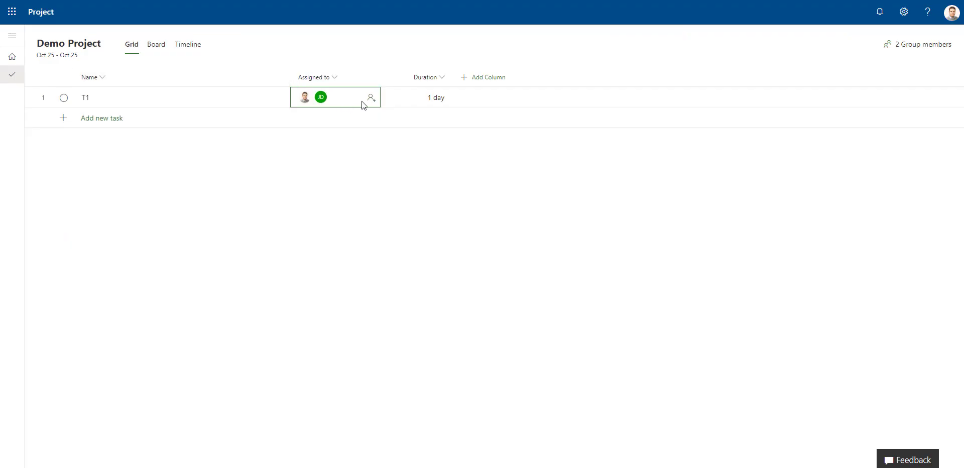
- Back in Project, assign a third person to task T1 and add them to the project and its group
left_click(370, 97)
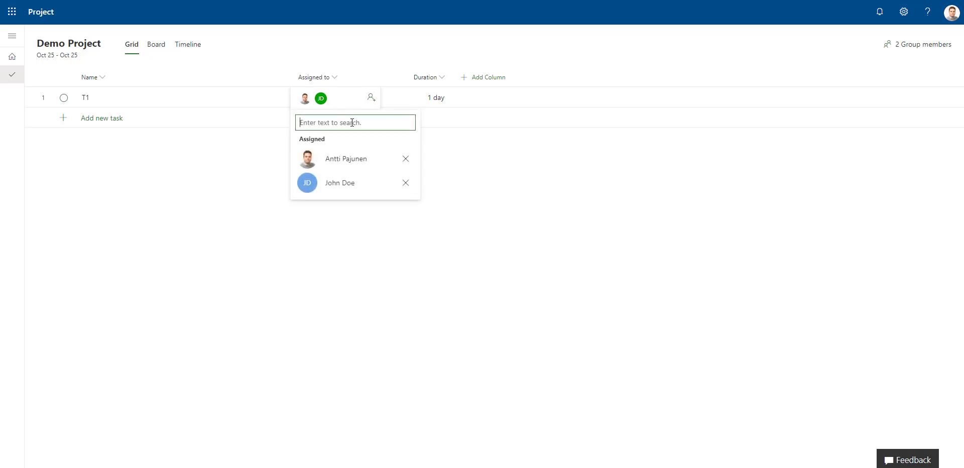
type("roger")
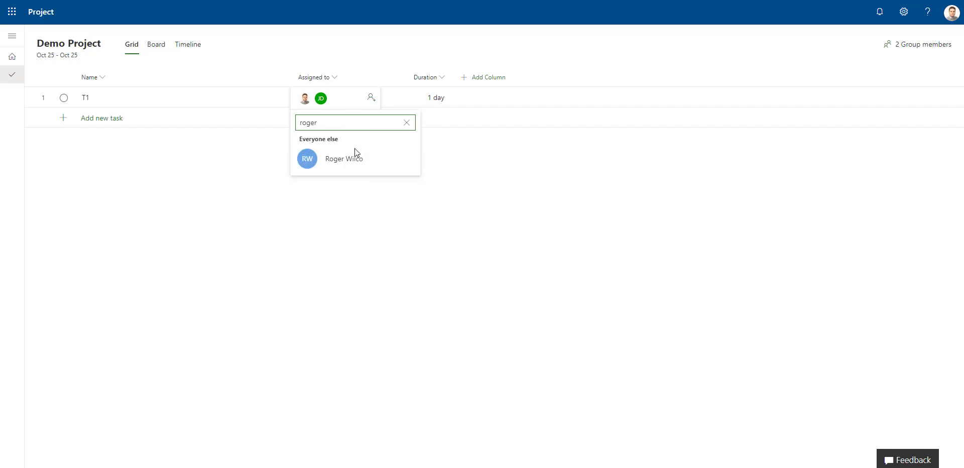
left_click(357, 165)
left_click(491, 266)
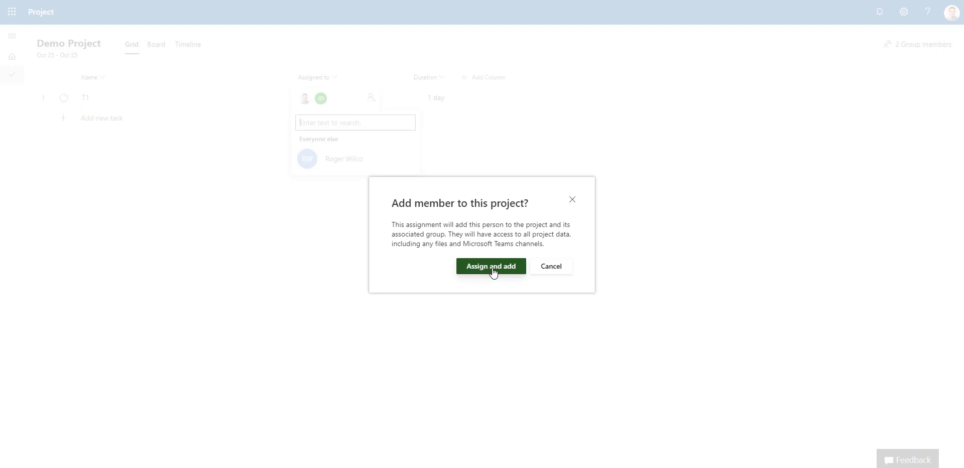
left_click(448, 177)
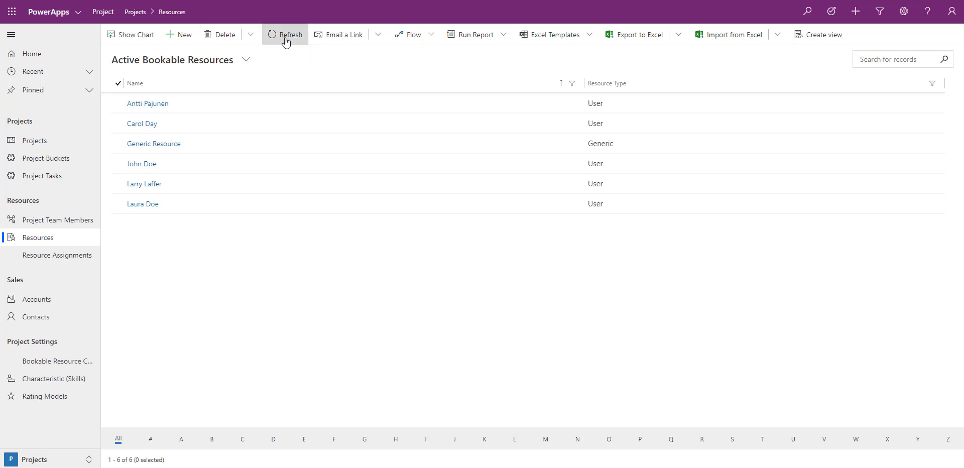
- Switch to PowerApps, refresh the active bookable resources and review the resource assignments
left_click(286, 35)
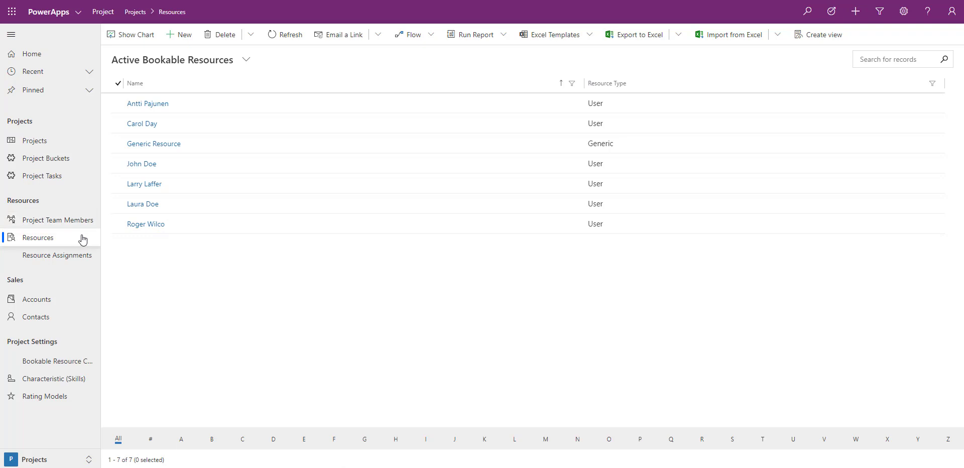
left_click(56, 259)
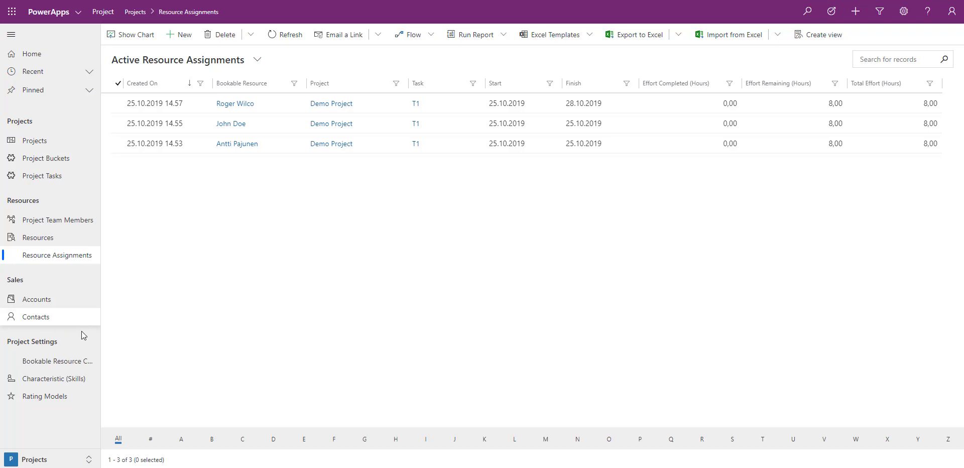
- Open the Consultant, Power Platform record from the bookable resource categories to examine its utilization and skills
left_click(71, 365)
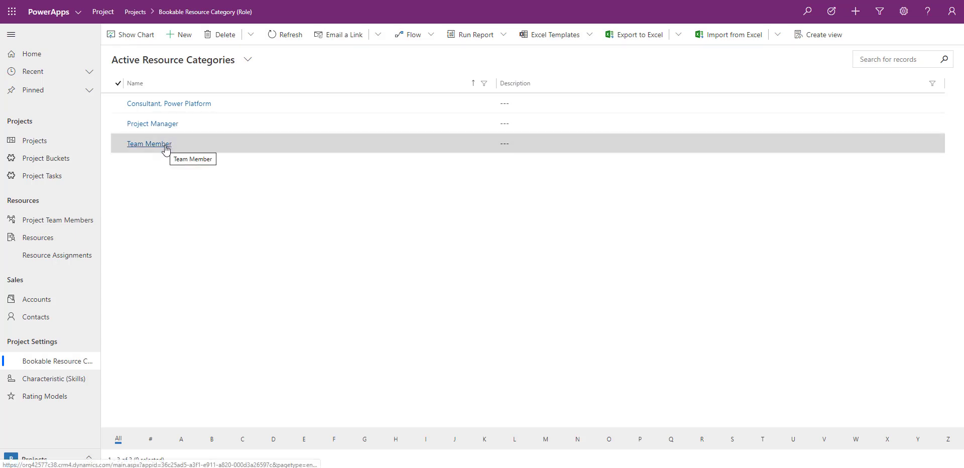
left_click(157, 103)
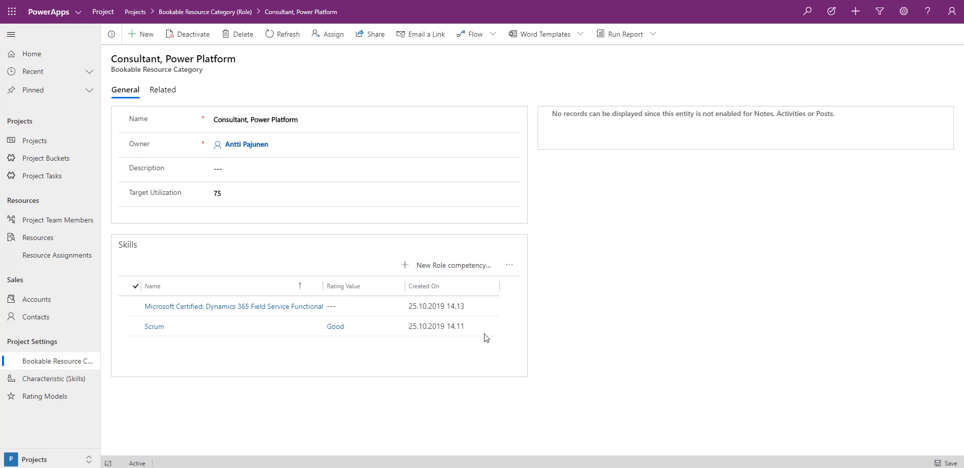
- Review the active characteristics, then open the Default Rating Model to examine its rating values
left_click(71, 384)
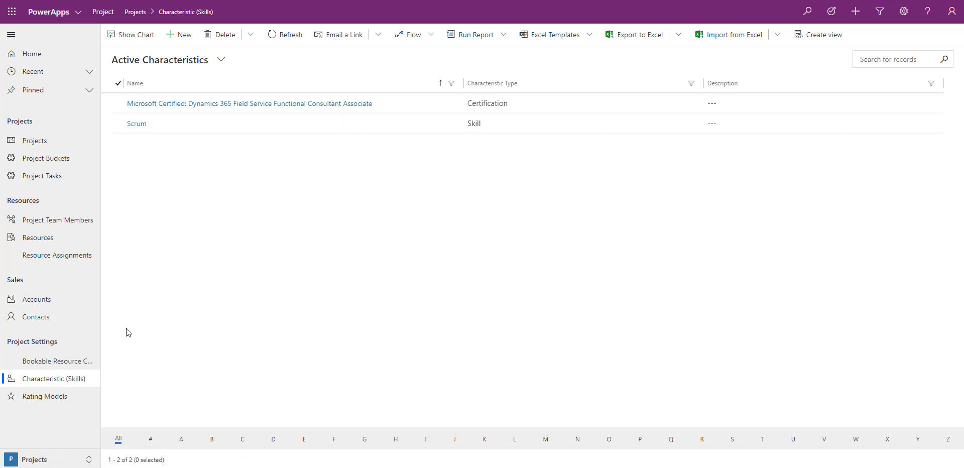
left_click(49, 399)
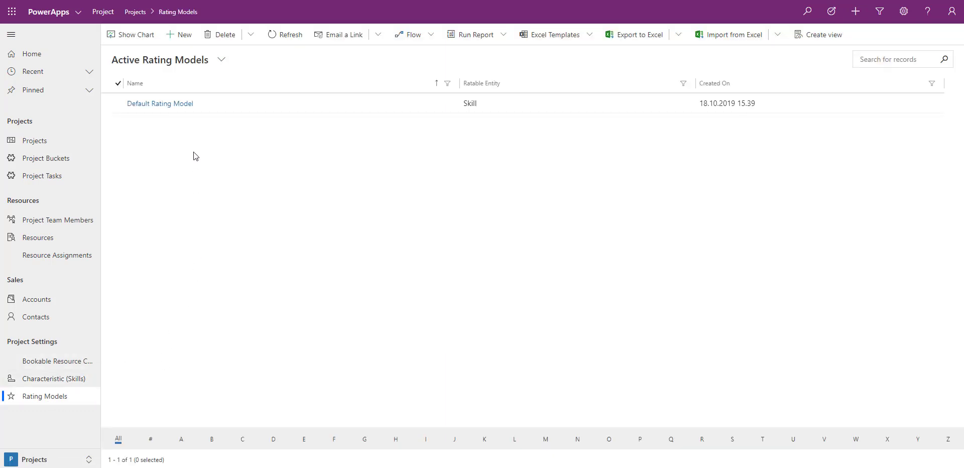
left_click(162, 107)
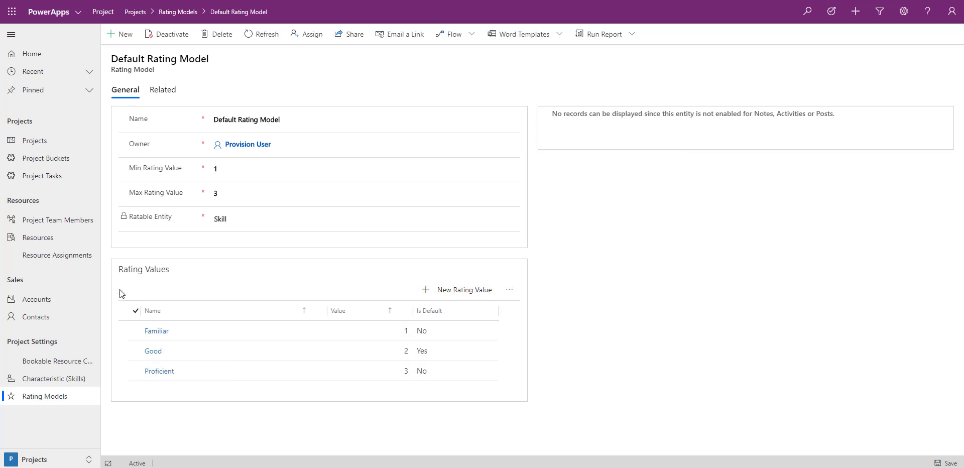
- Open the first user's record in the active bookable resources to examine its characteristics and resource categories
left_click(50, 240)
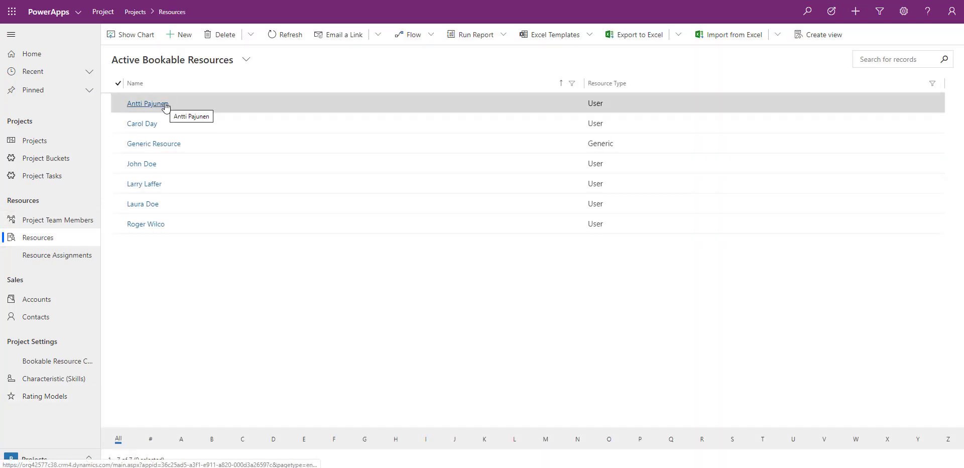
left_click(167, 105)
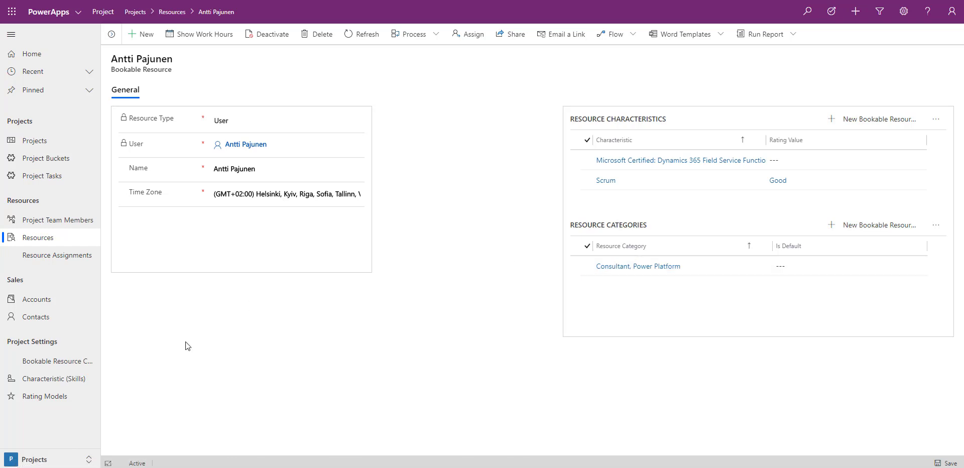
- Change to the Settings area and review the active project parameters and the calendar templates
left_click(47, 460)
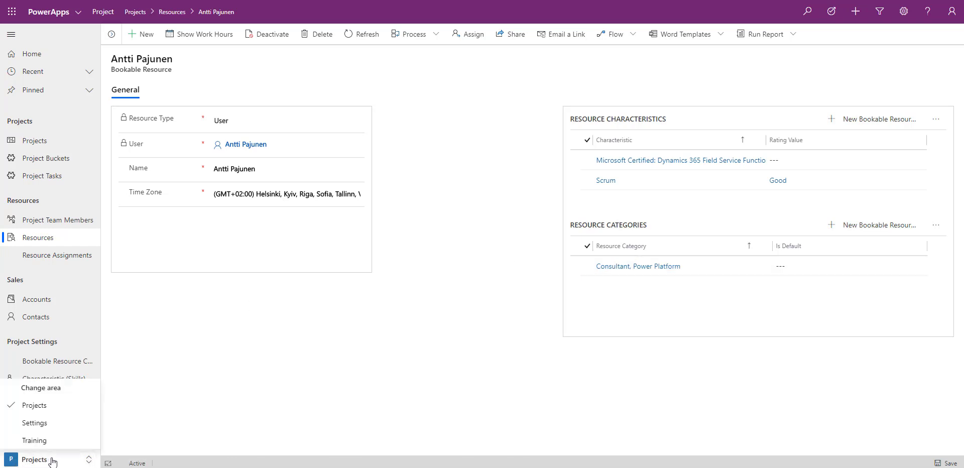
left_click(55, 422)
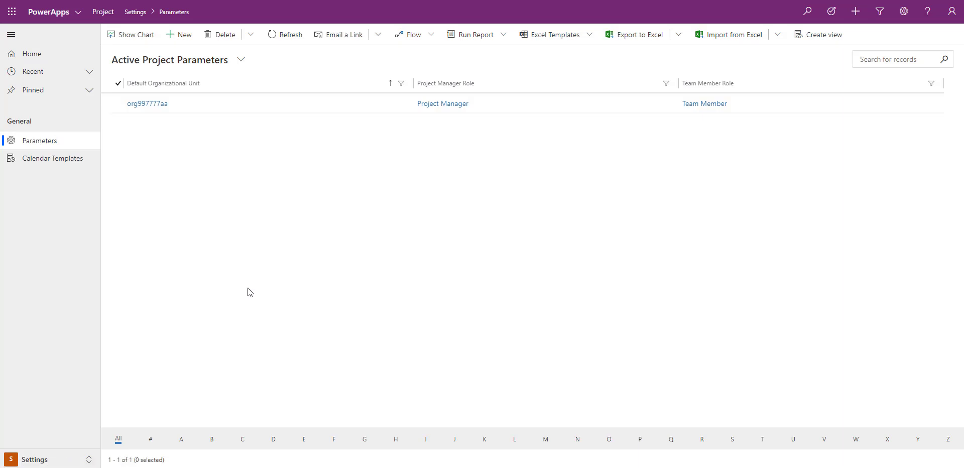
left_click(61, 161)
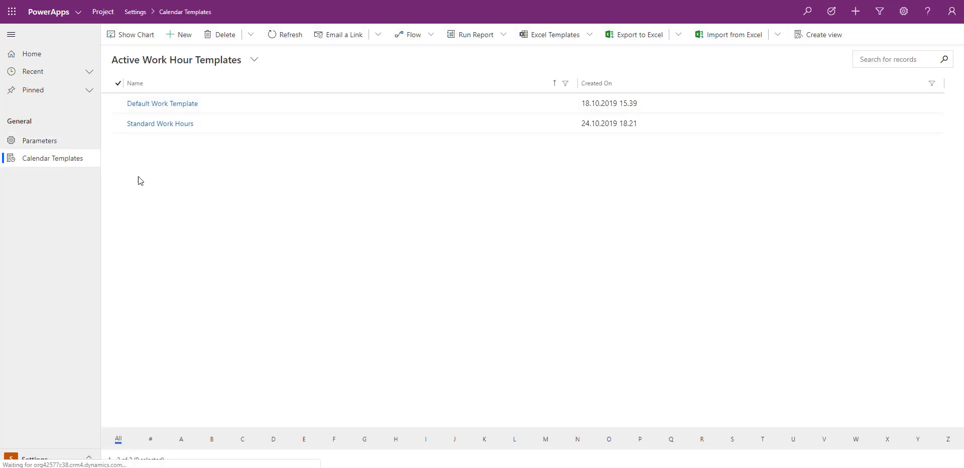